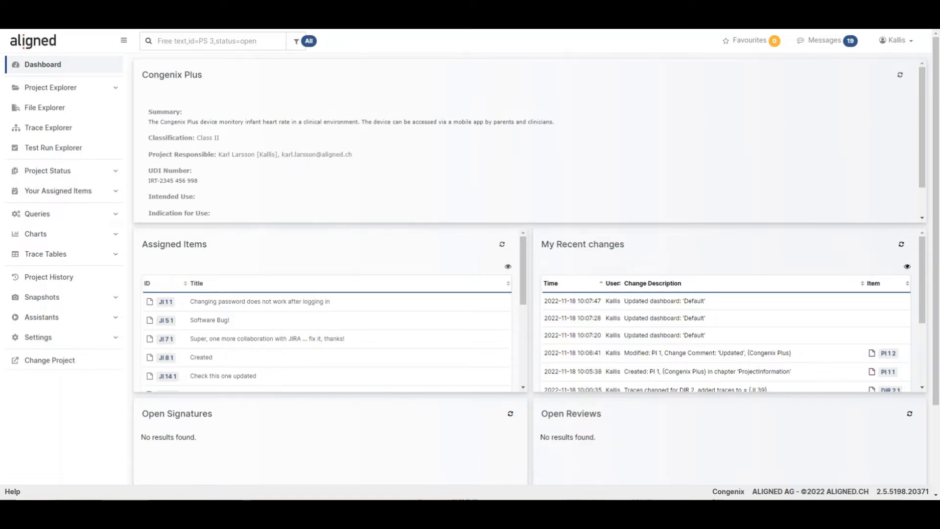
- Open the project's JIssue list and view the details of the issue "Software Bug!"
left_click(51, 87)
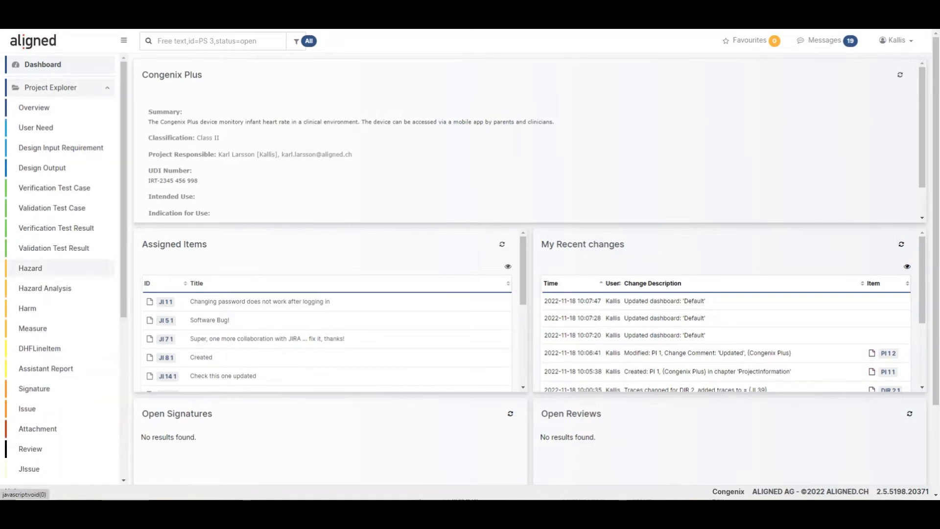
scroll(59, 266, "down", 4)
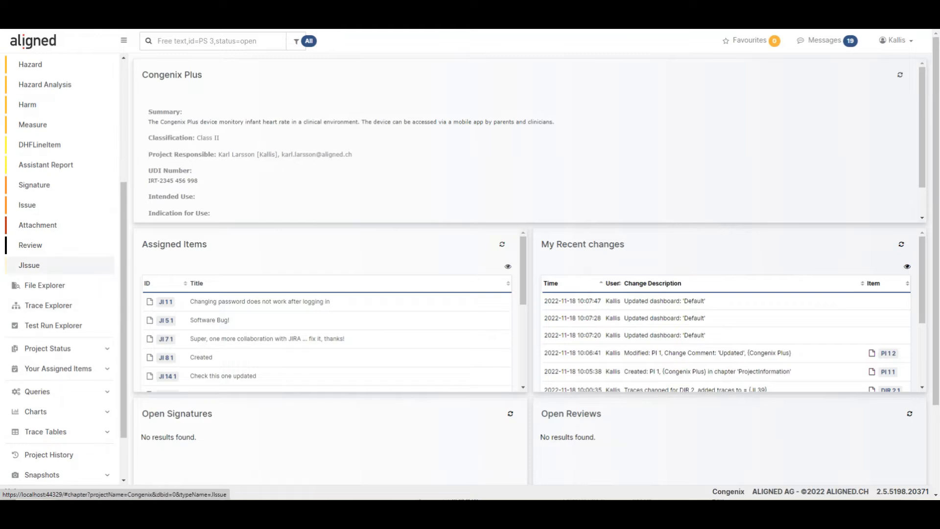
left_click(29, 265)
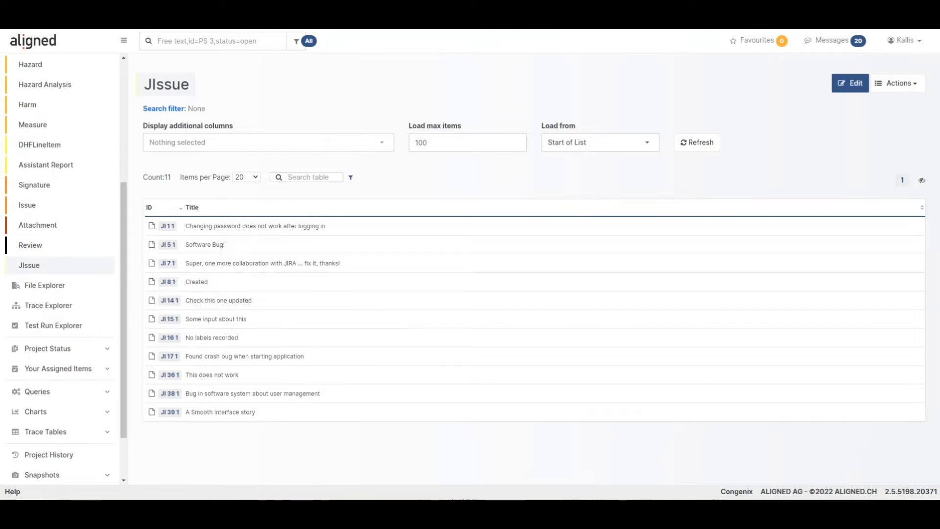
left_click(167, 244)
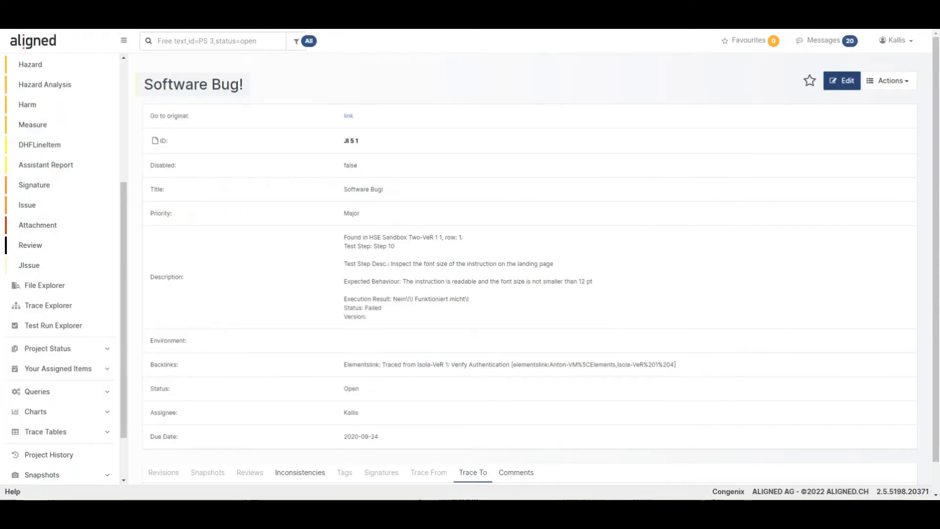
- Go to the test runs to execute the verification test "Normal Startup sequence"
scroll(59, 269, "up", 5)
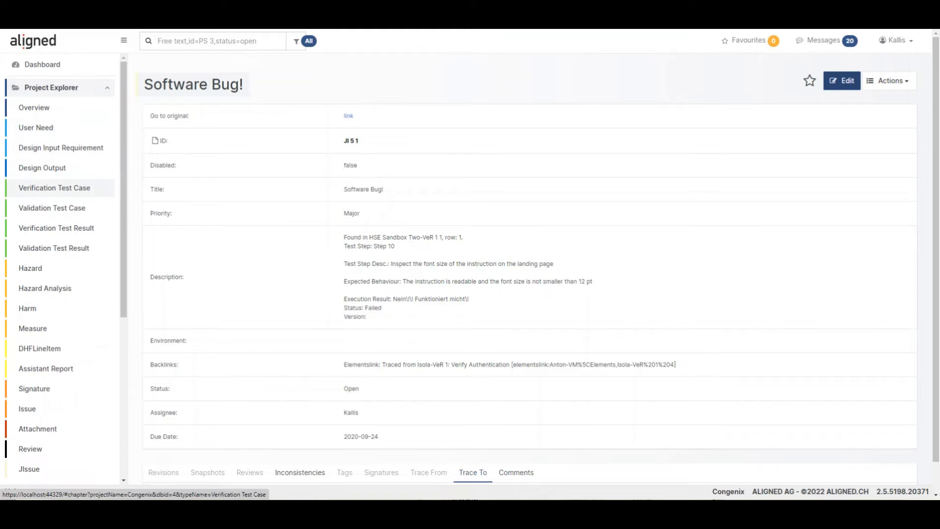
scroll(59, 191, "down", 5)
left_click(54, 288)
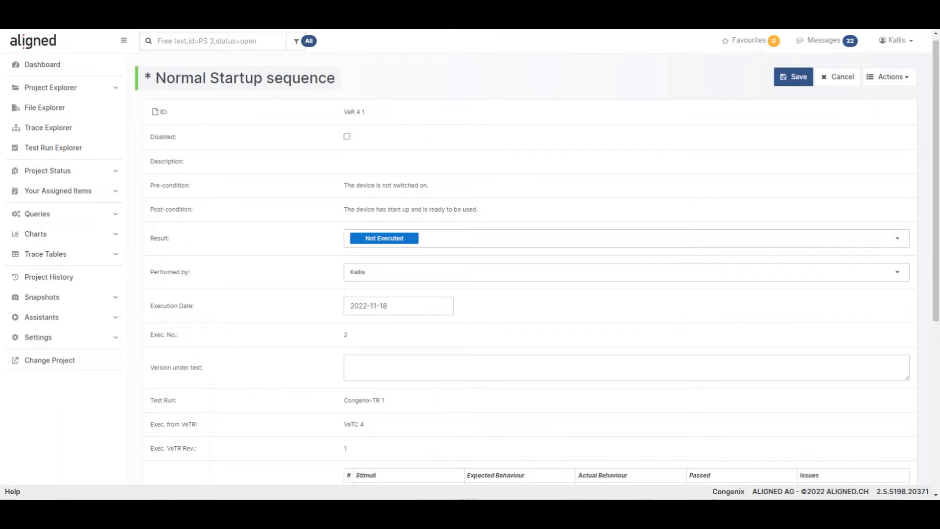
- Create a JIssue titled "Fails to open the page" for test instruction 1 and check its link in that row's issues
scroll(528, 270, "down", 3)
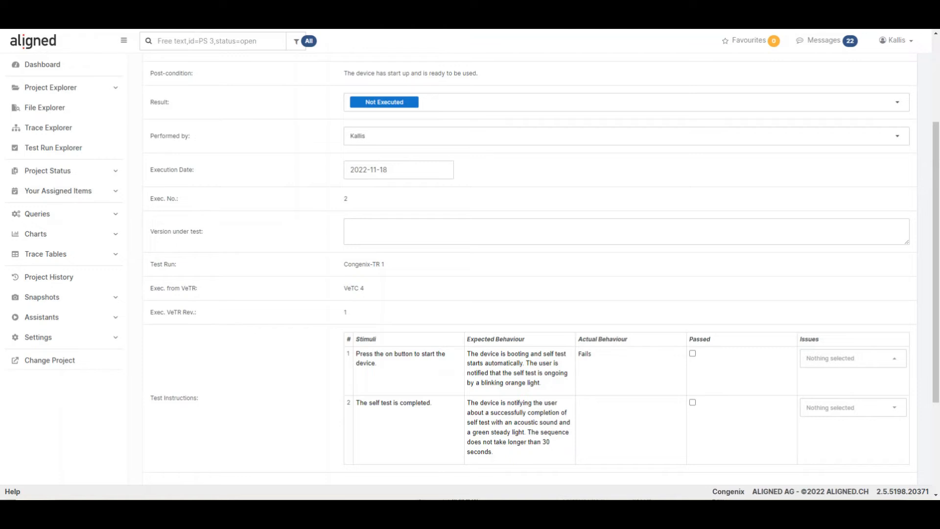
left_click(860, 357)
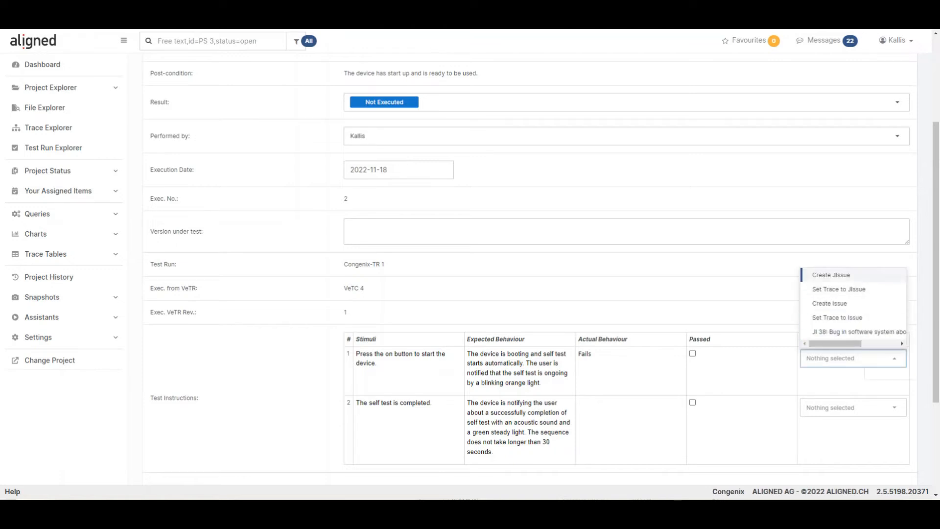
left_click(831, 275)
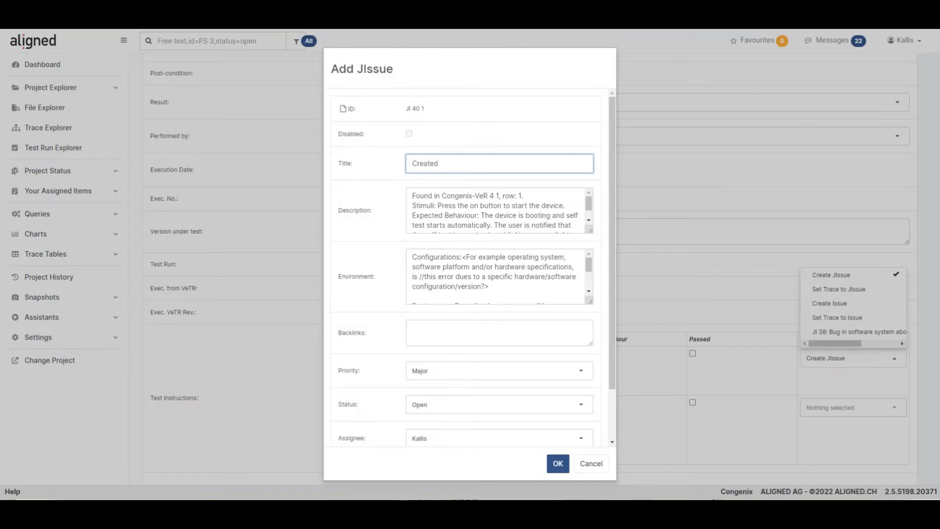
key("ctrl+a")
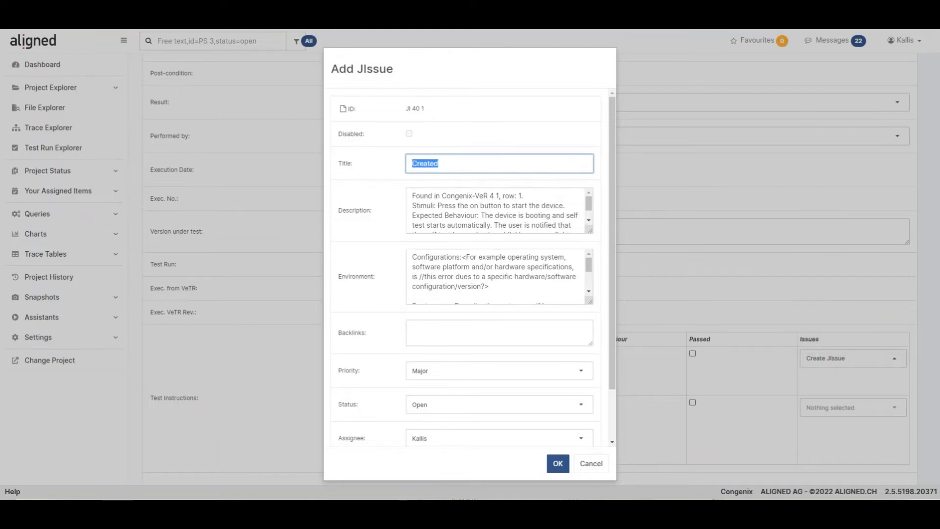
type("Fails to open the ")
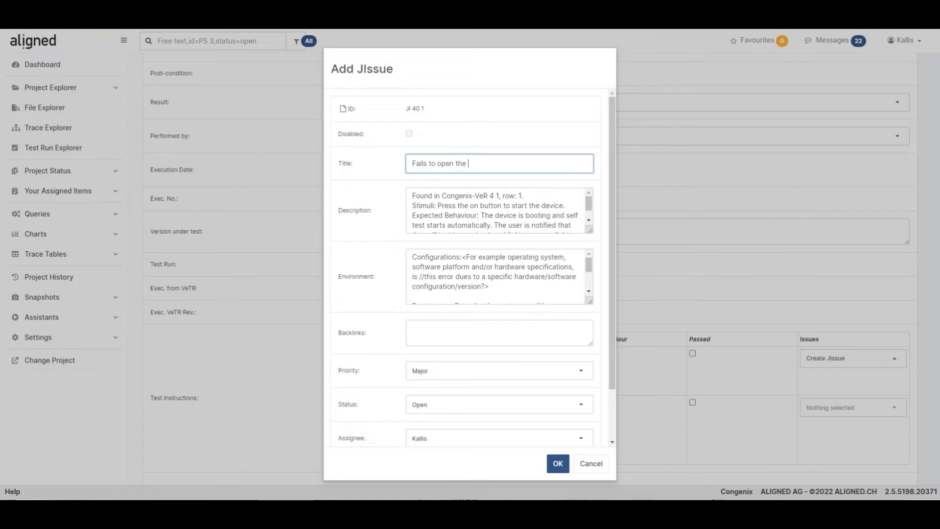
type("page")
key("Return")
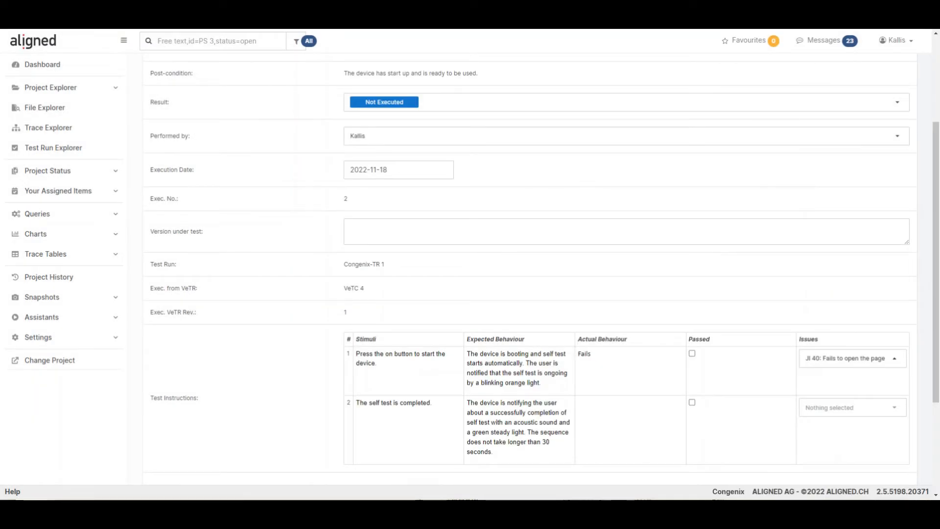
left_click(845, 359)
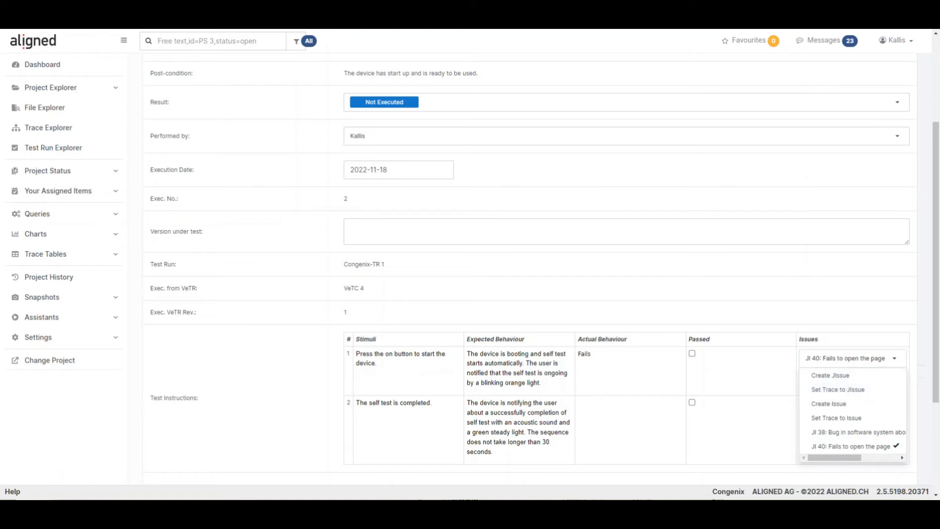
key("Escape")
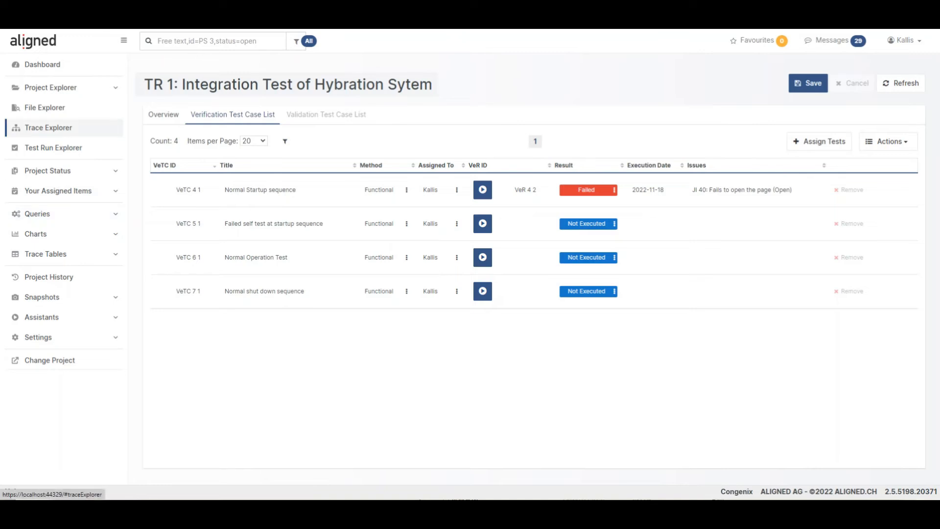
- Open the Design Input Requirements and expand the Pre-treatment folder under Functional Requirements
left_click(51, 88)
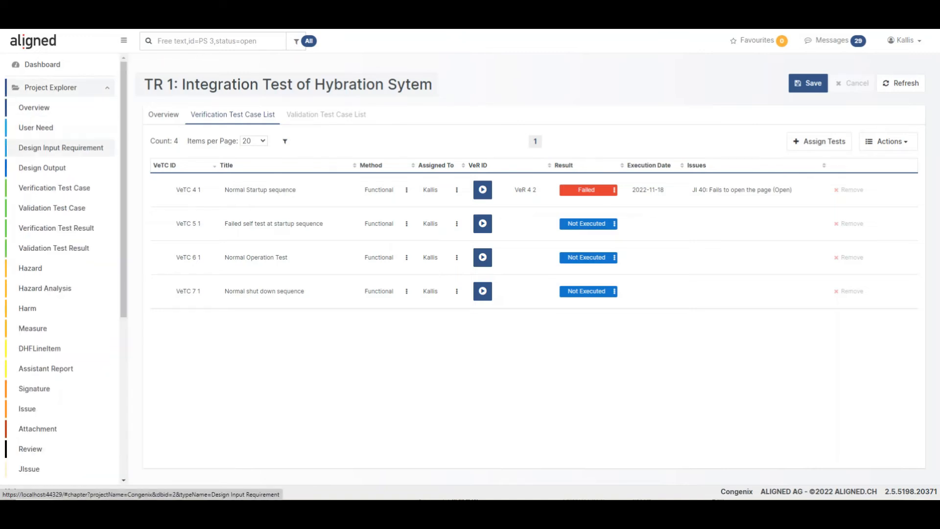
left_click(61, 148)
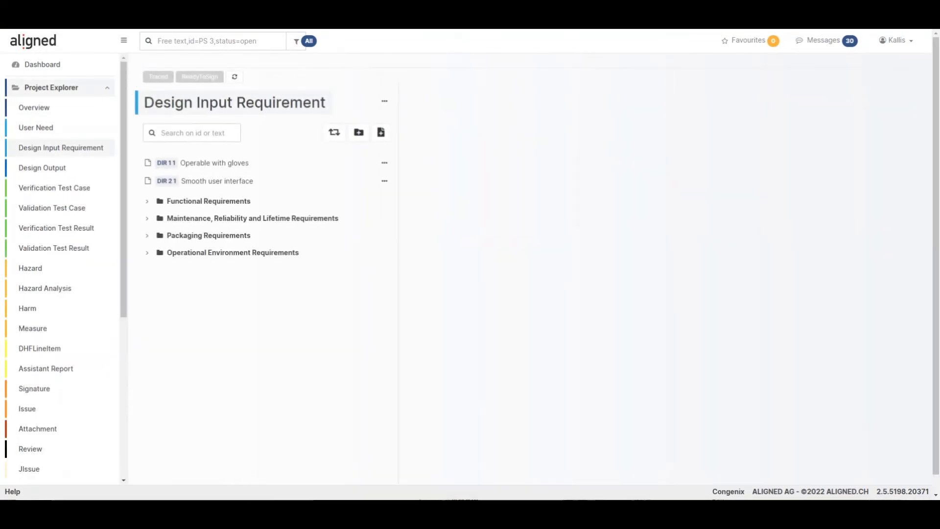
left_click(209, 201)
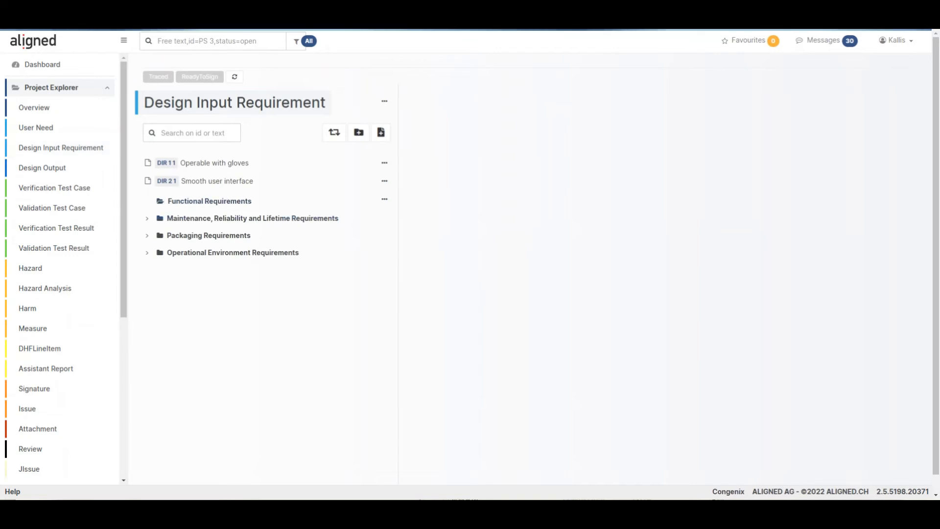
left_click(206, 218)
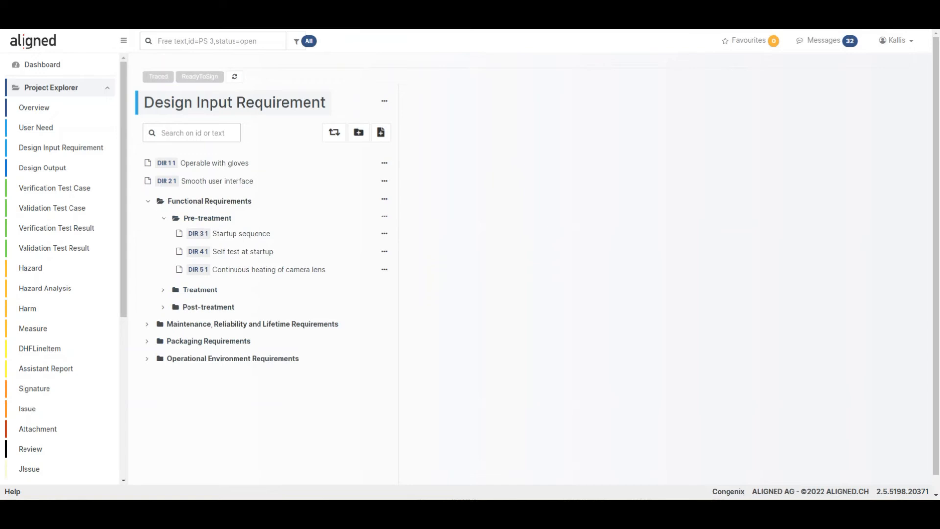
- Create and save a JIssue titled "Jira story example" traced from the requirement "Startup sequence"
left_click(384, 233)
left_click(315, 261)
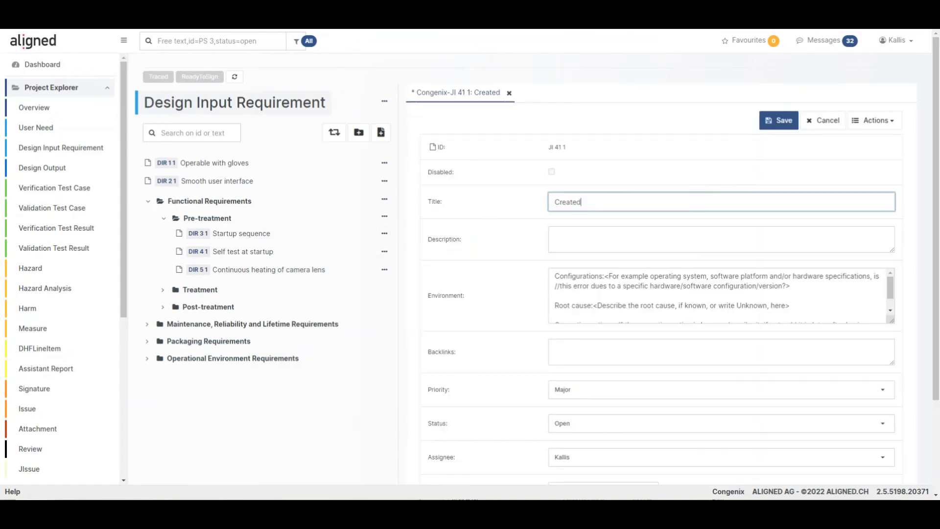
key("ctrl+a")
type("Jira story excample")
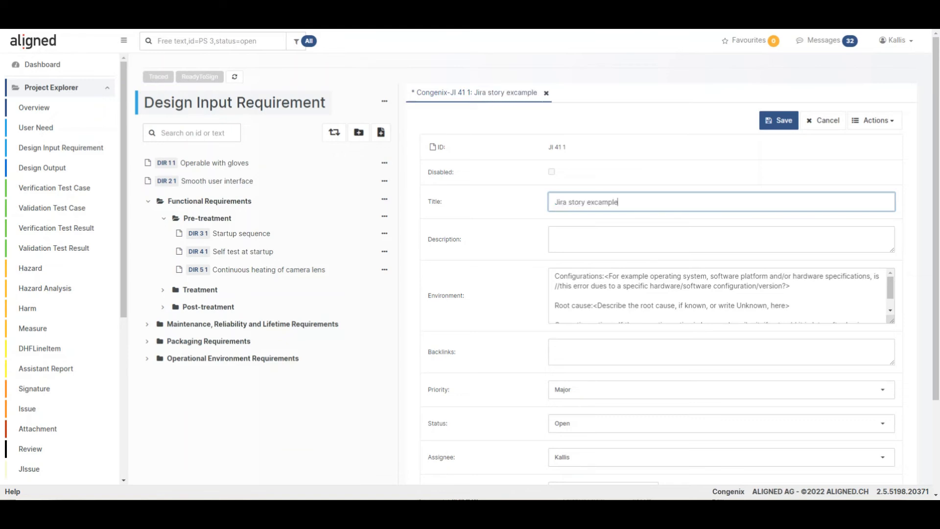
key("BackSpace")
left_click(779, 121)
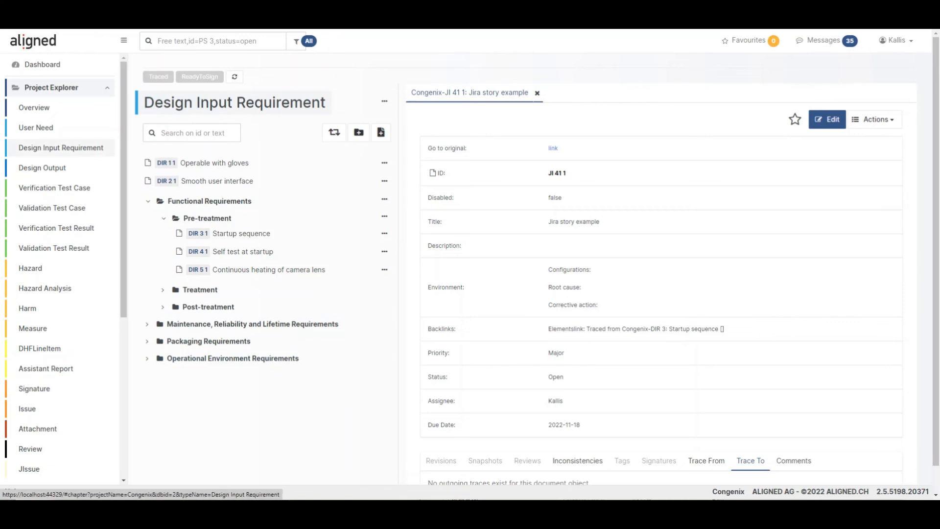
- Review the updated JIssue list, view the issue "Changing password does not work after logging in", and return to the list
left_click(34, 107)
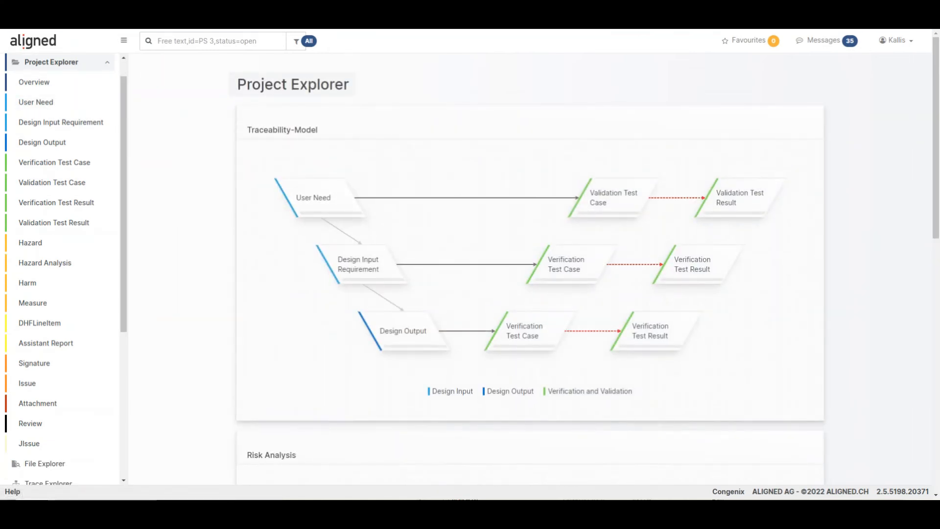
left_click(29, 443)
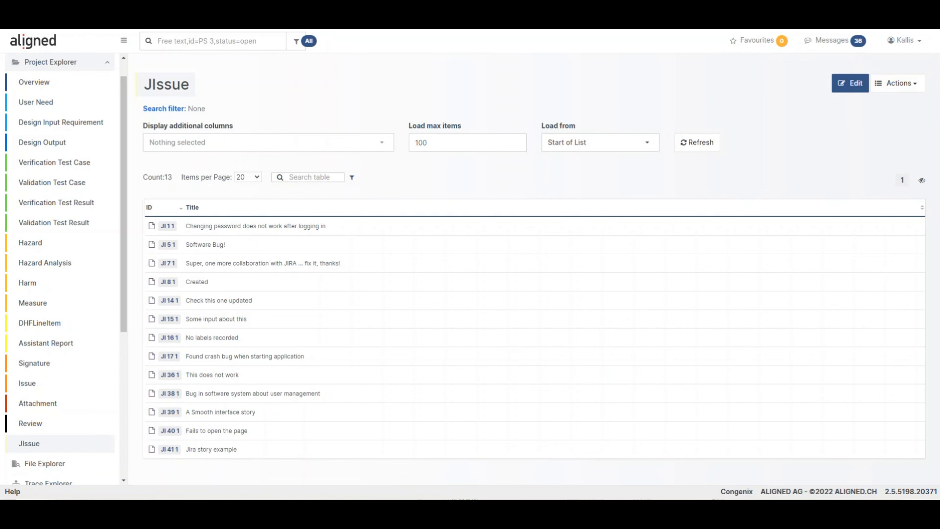
left_click(167, 226)
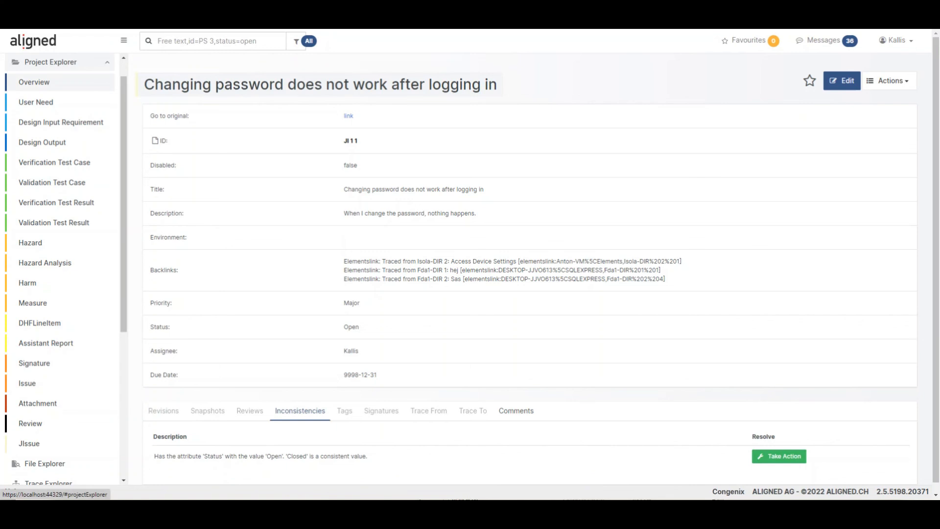
left_click(28, 443)
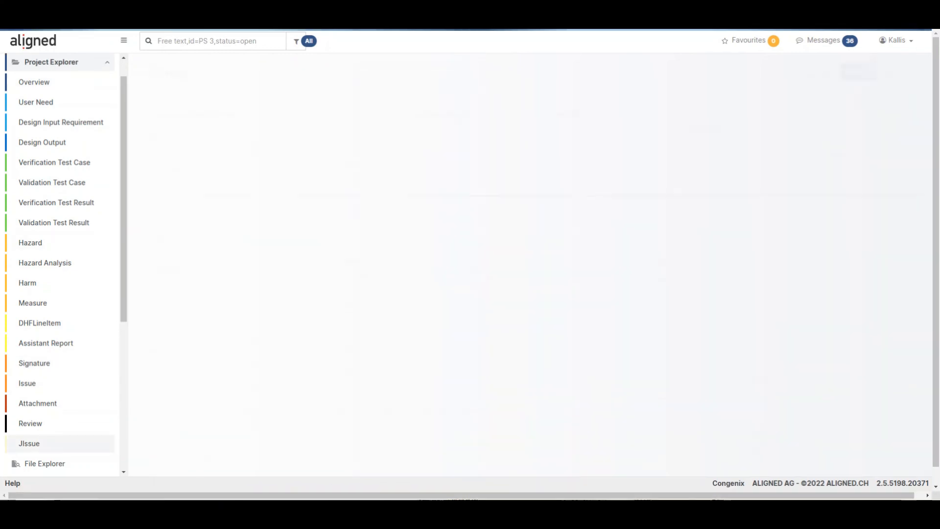